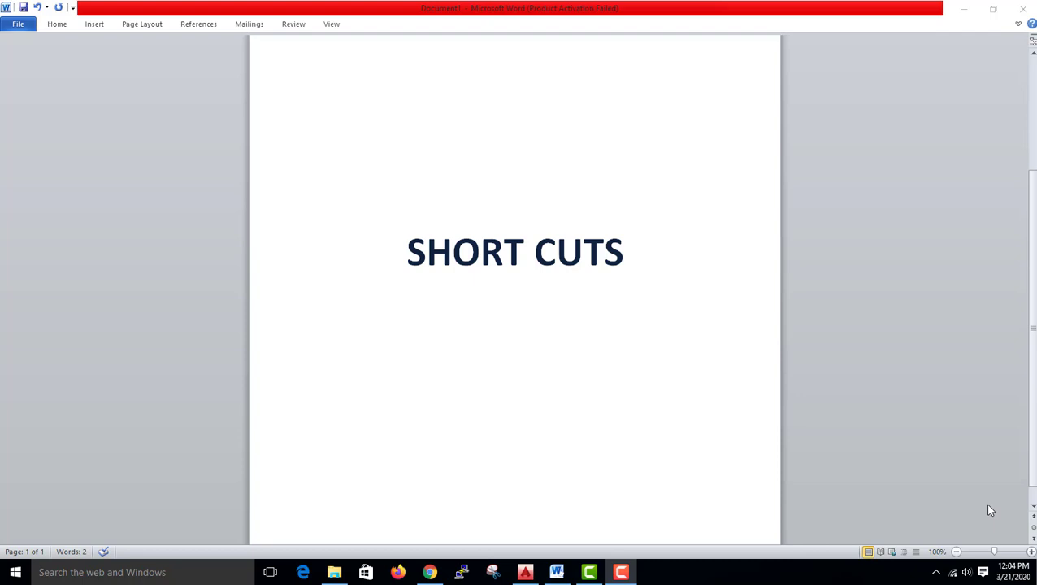
Step: Open Drafting Settings with DS, browse all five tabs from Snap and Grid to Dynamic Input, then close it unchanged
{"action": "left_click", "coordinate": [526, 572]}
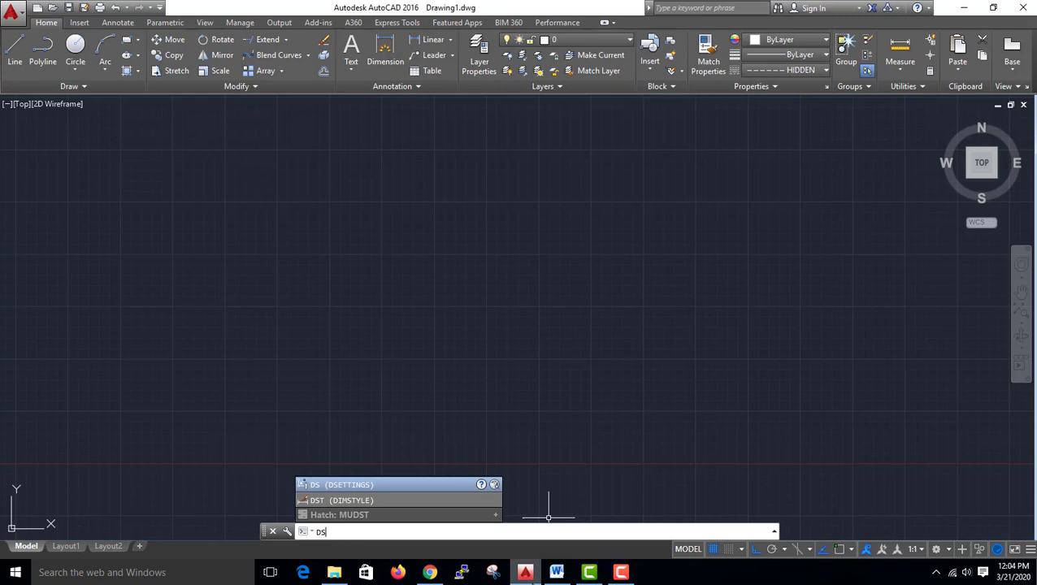
{"action": "key", "text": "Return"}
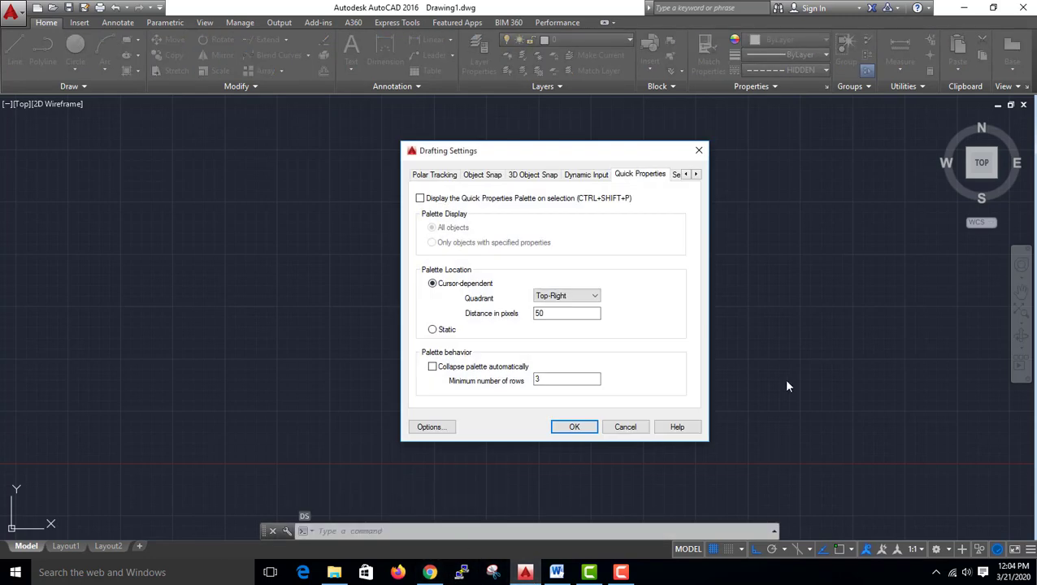
{"action": "left_click", "coordinate": [688, 174]}
{"action": "left_click", "coordinate": [446, 177]}
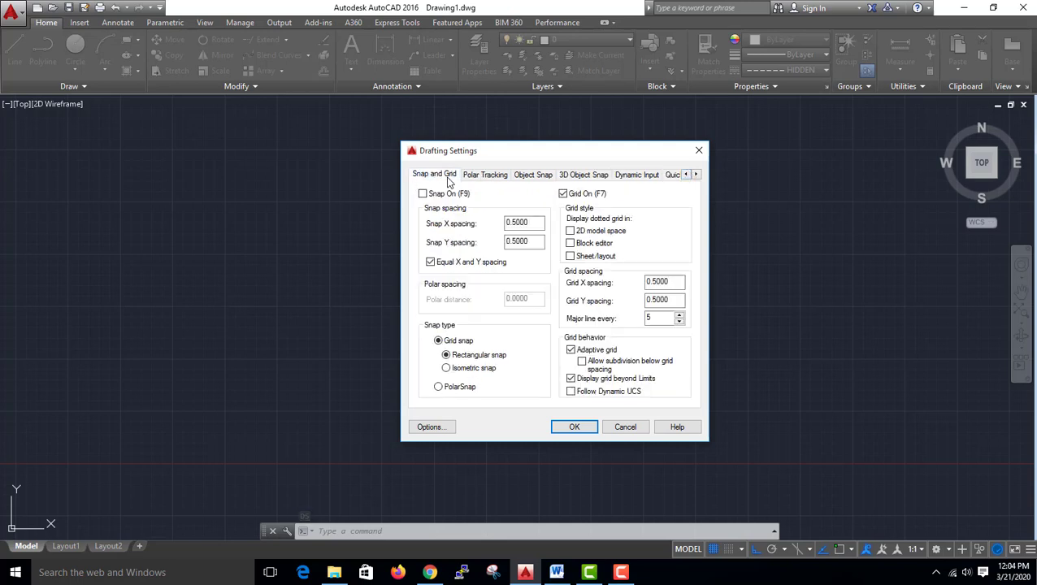
{"action": "left_click", "coordinate": [485, 176]}
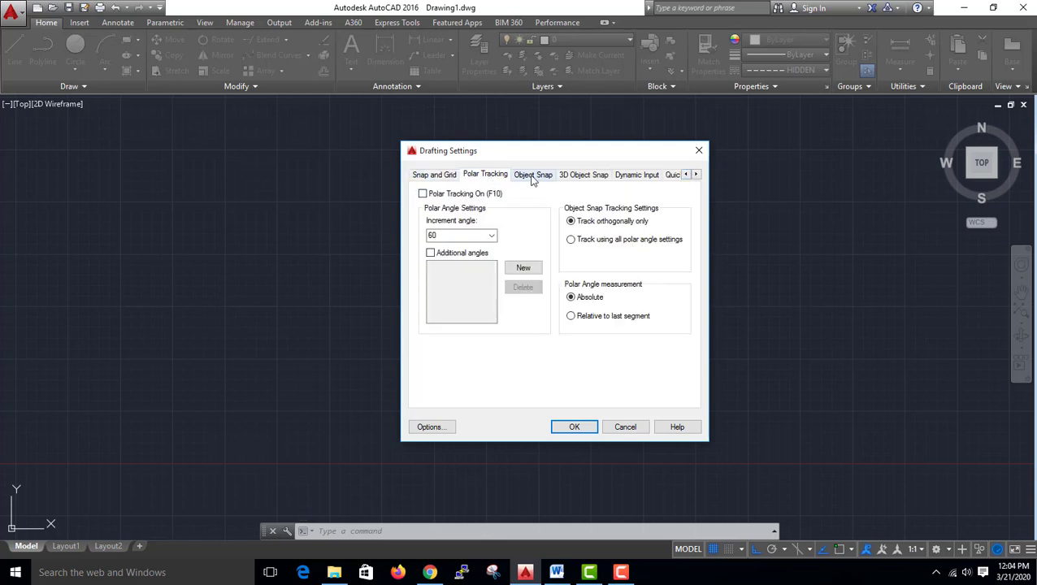
{"action": "left_click", "coordinate": [532, 176]}
{"action": "left_click", "coordinate": [595, 176]}
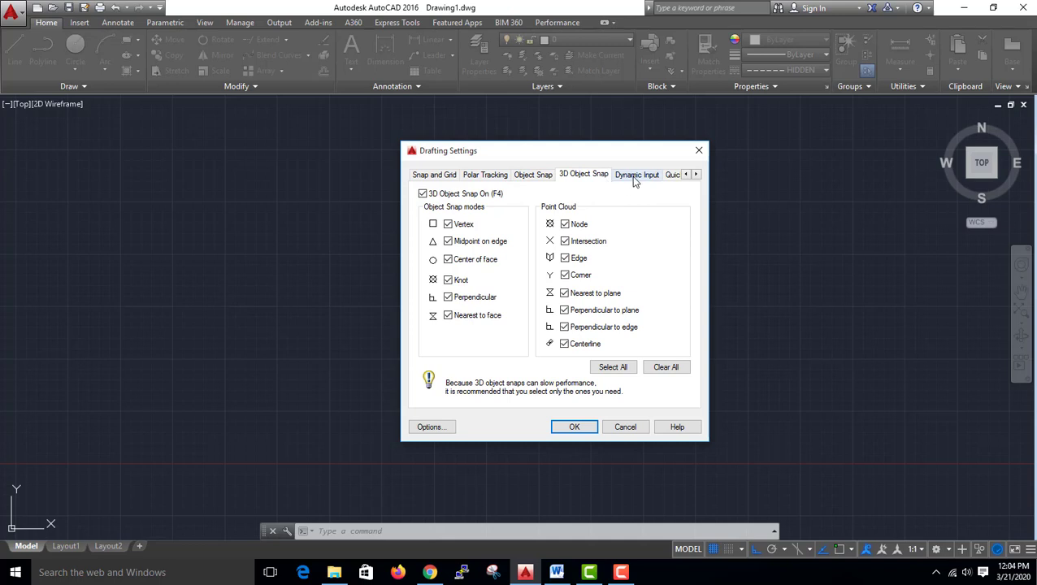
{"action": "left_click", "coordinate": [635, 177]}
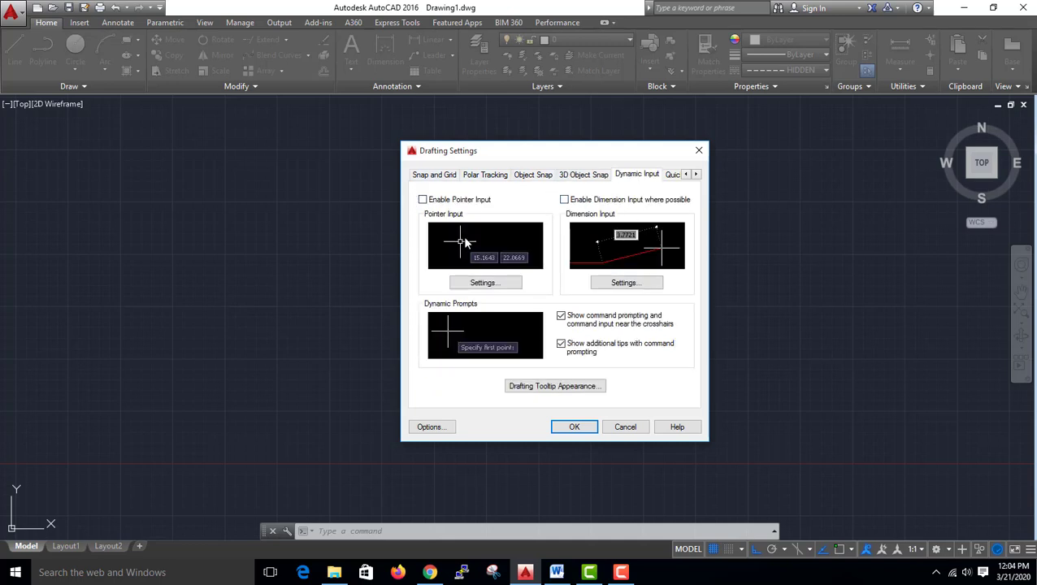
{"action": "left_click", "coordinate": [431, 177]}
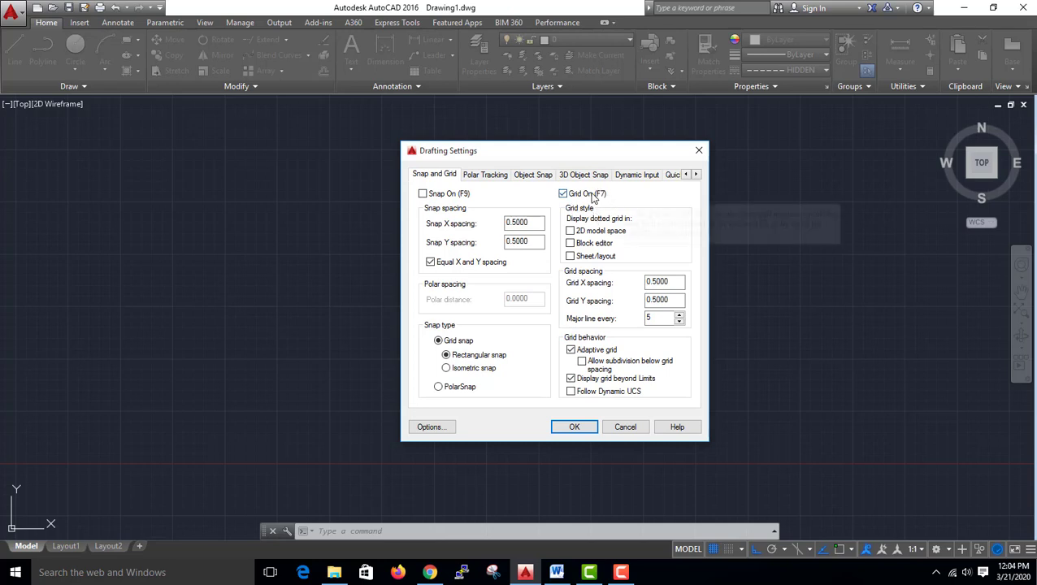
{"action": "left_click", "coordinate": [698, 151]}
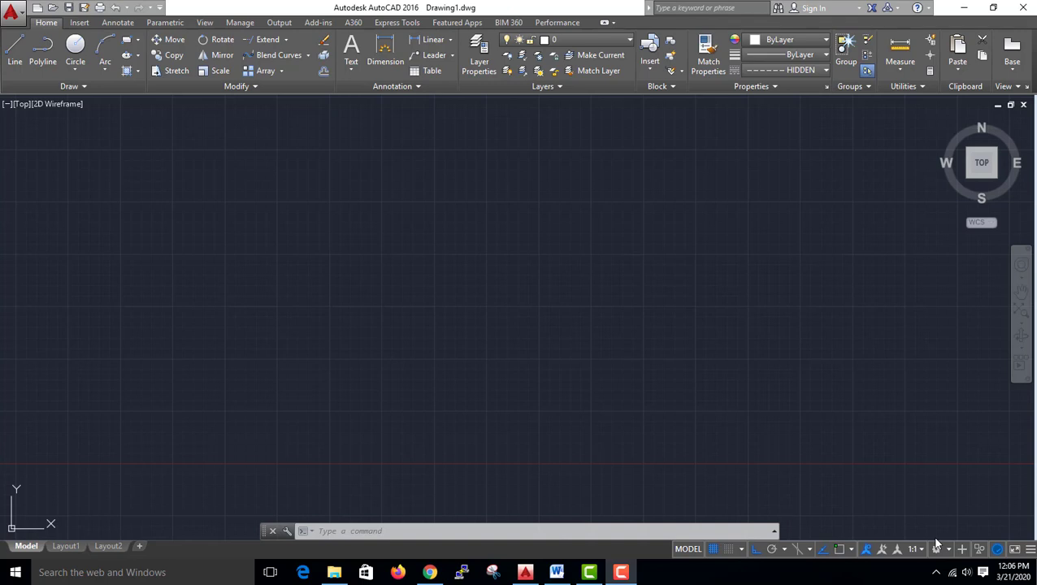
{"action": "left_click", "coordinate": [463, 531]}
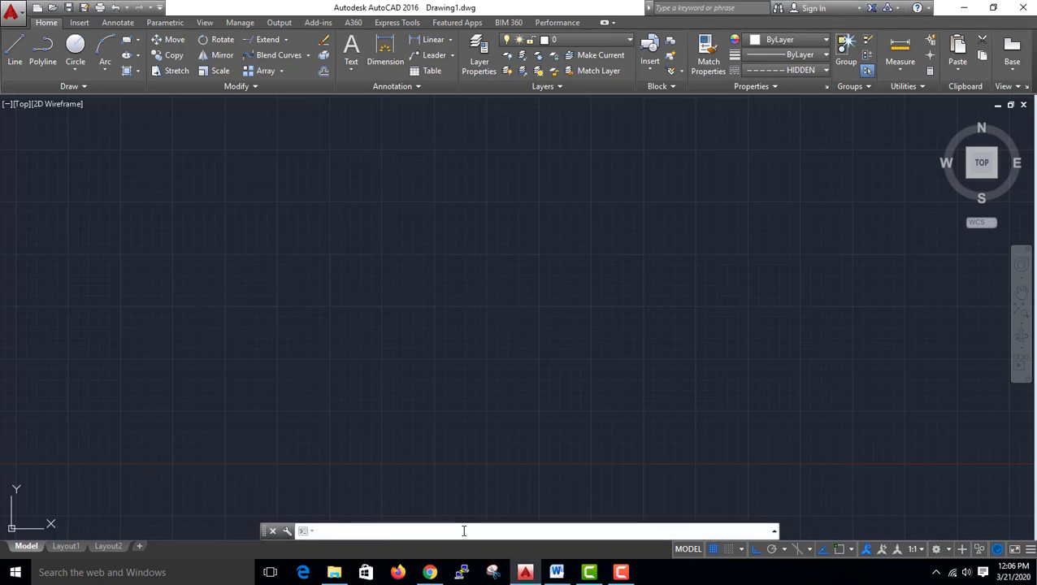
{"action": "key", "text": "F7"}
{"action": "key", "text": "F7"}
{"action": "key", "text": "F7"}
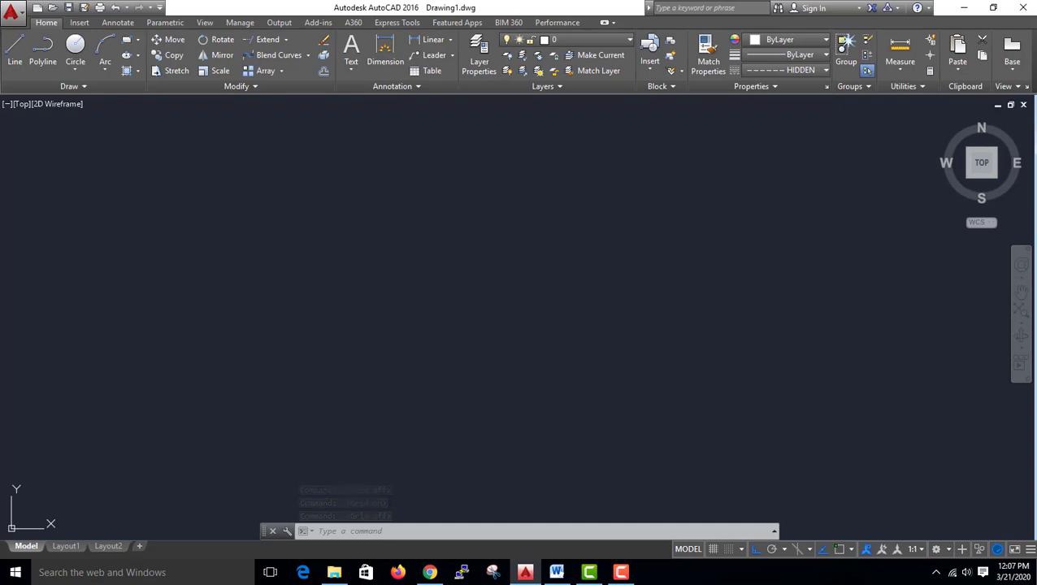
{"action": "key", "text": "F7"}
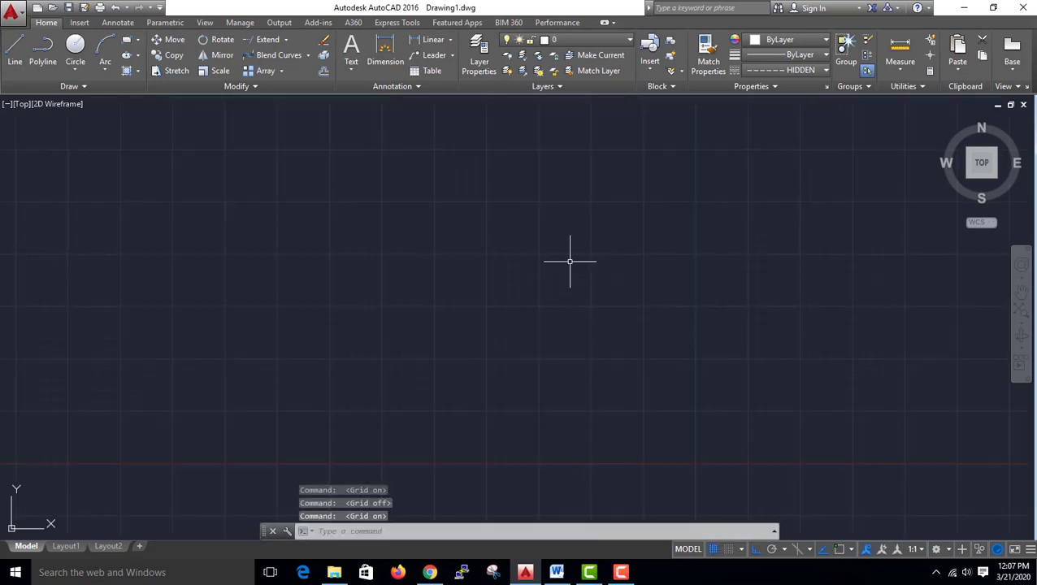
{"action": "left_click", "coordinate": [585, 534]}
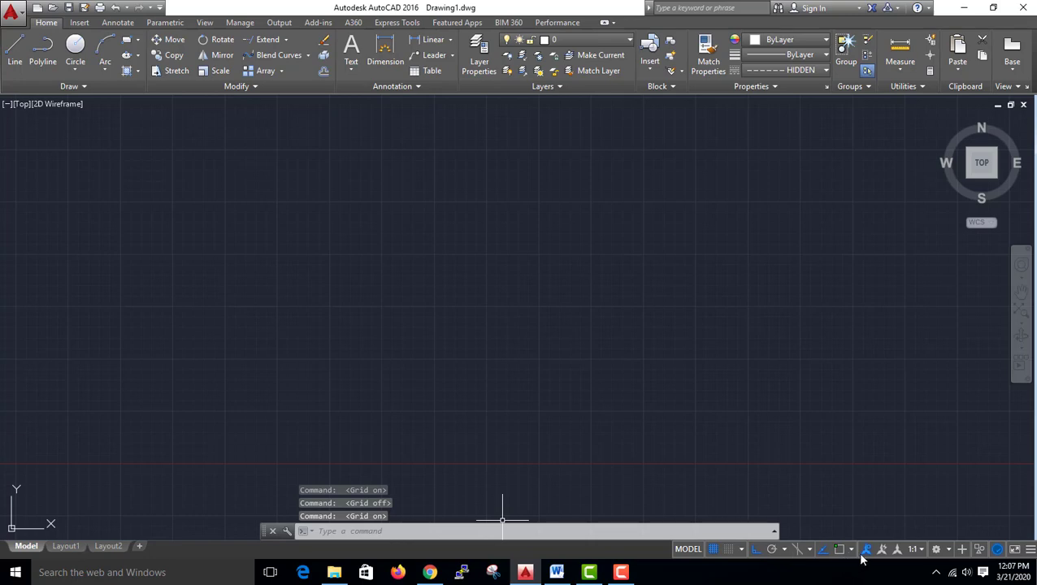
Step: Enable Polar Tracking with a 60° increment angle in Drafting Settings and confirm with OK
{"action": "type", "text": "ds"}
{"action": "key", "text": "Return"}
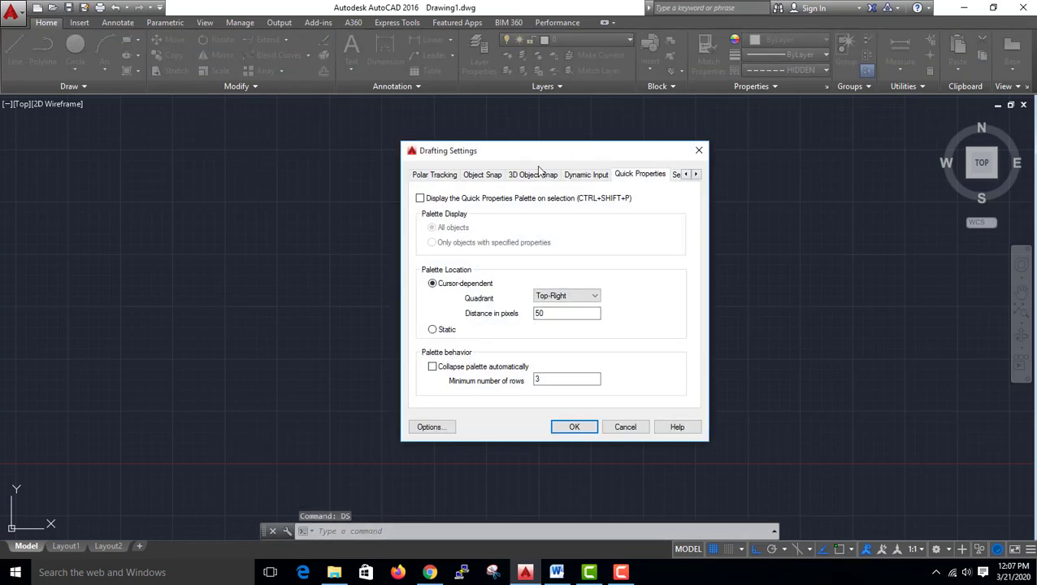
{"action": "left_click", "coordinate": [434, 174]}
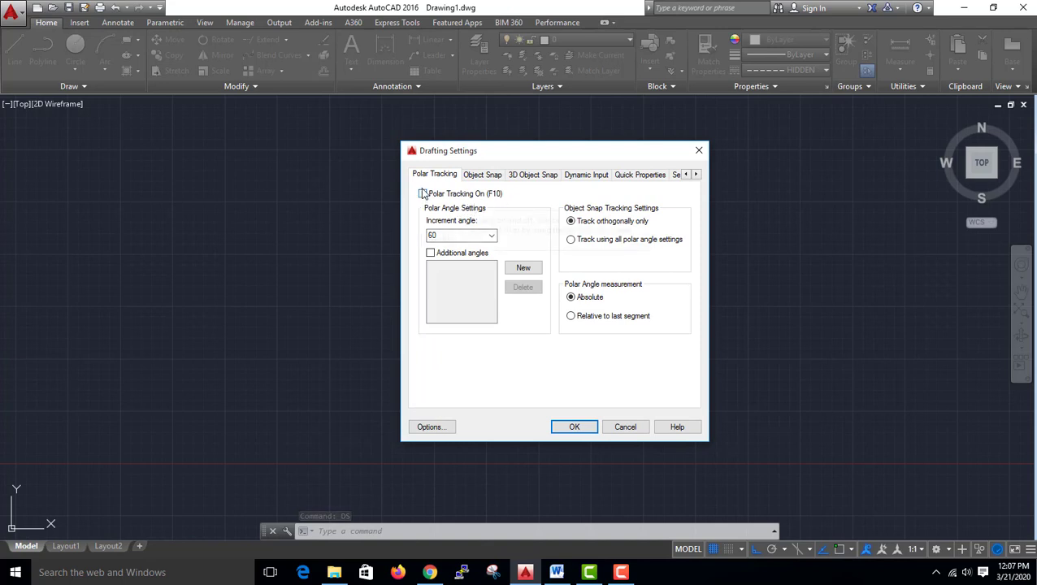
{"action": "left_click", "coordinate": [423, 194]}
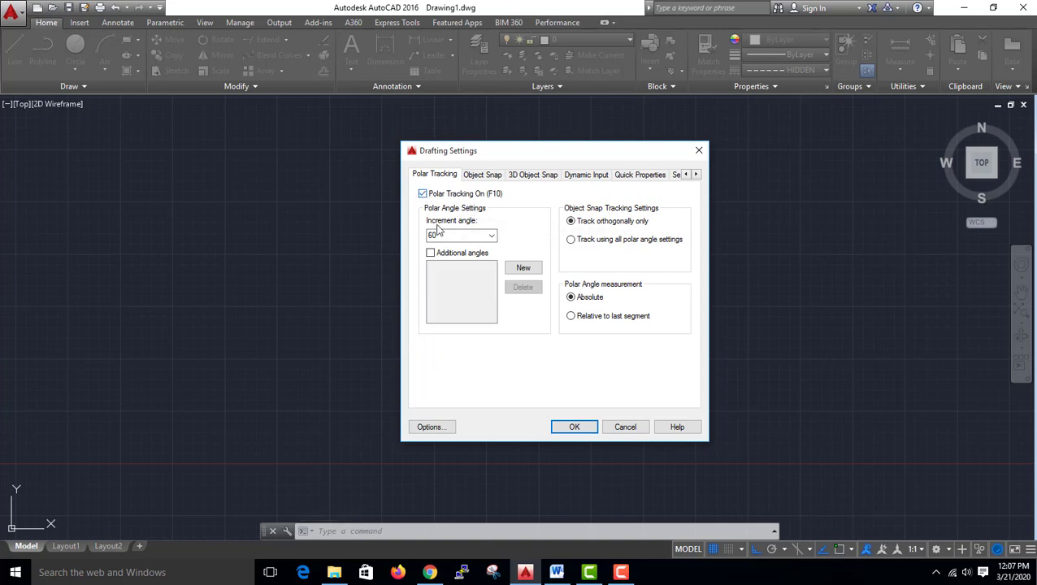
{"action": "left_click", "coordinate": [576, 429]}
{"action": "left_click", "coordinate": [15, 57]}
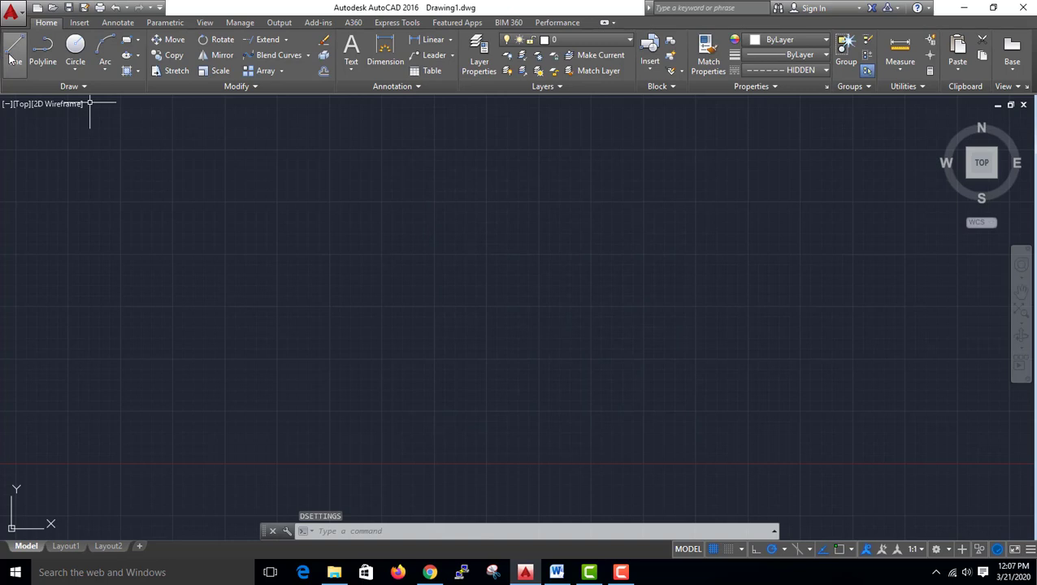
Step: Draw a horizontal line from the left edge to the middle of the drawing
{"action": "left_click", "coordinate": [51, 294]}
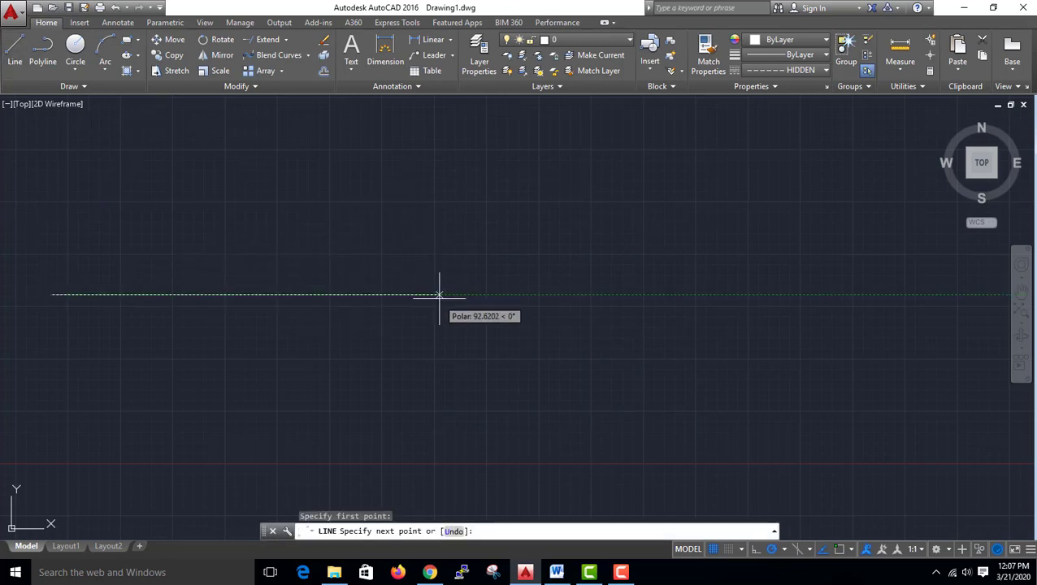
{"action": "left_click", "coordinate": [517, 294]}
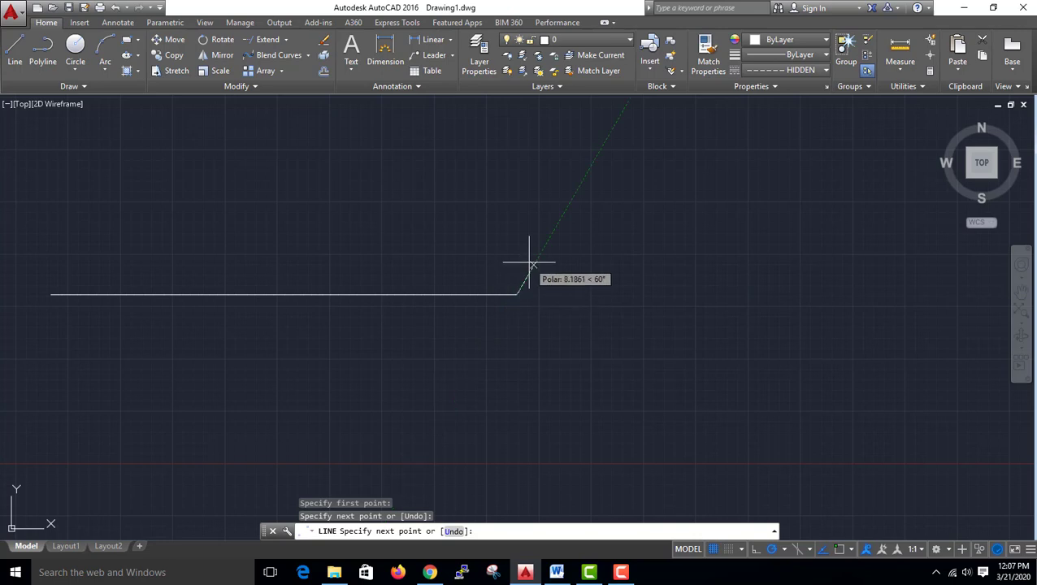
{"action": "key", "text": "Return"}
Step: Reopen Drafting Settings with the DS command
{"action": "left_click", "coordinate": [415, 532]}
{"action": "type", "text": "DS"}
{"action": "key", "text": "Return"}
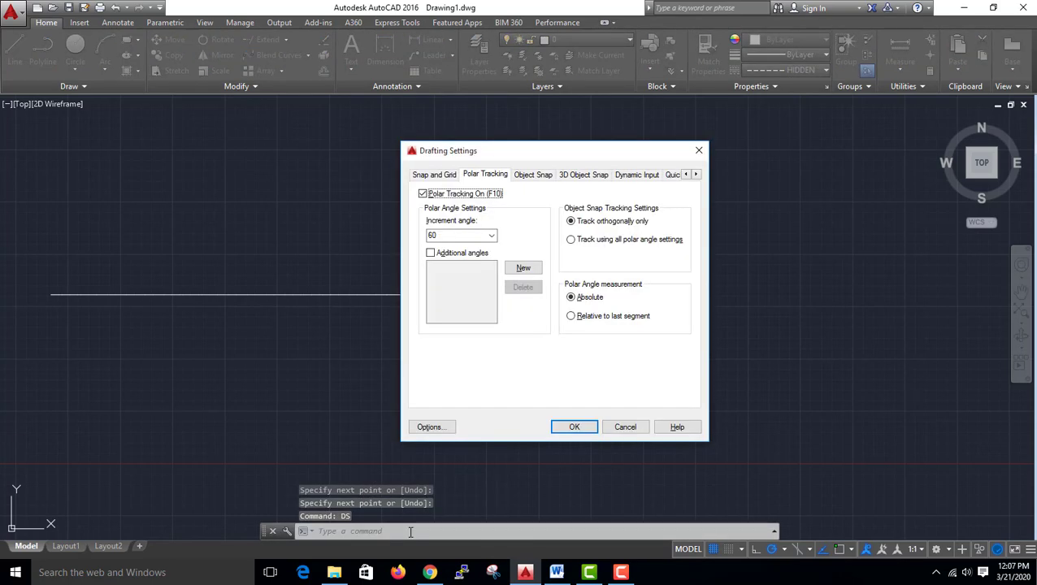
Step: Tick Object Snap On on the Object Snap tab and confirm with OK
{"action": "left_click", "coordinate": [533, 175]}
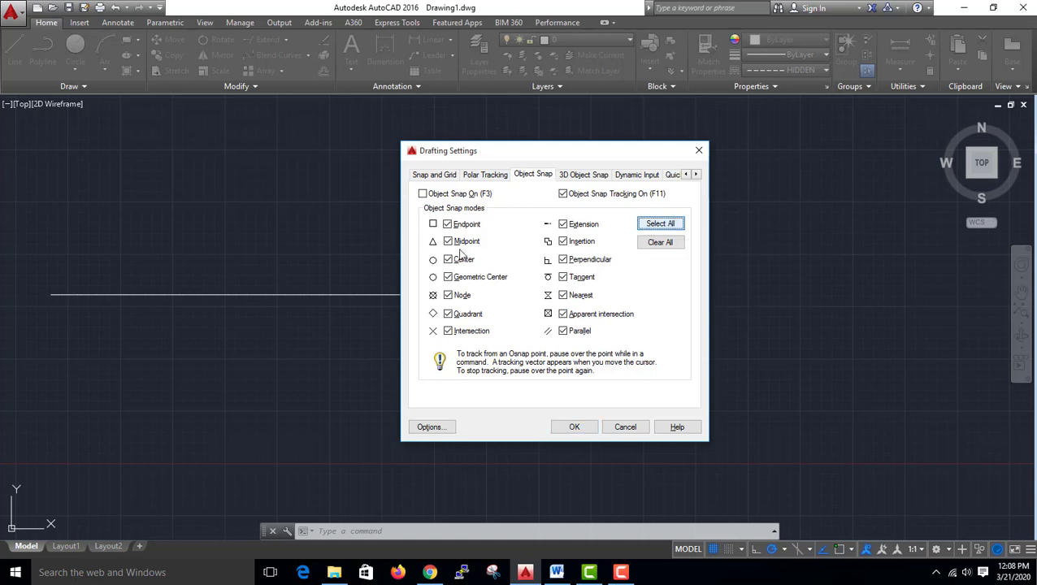
{"action": "left_click", "coordinate": [423, 195]}
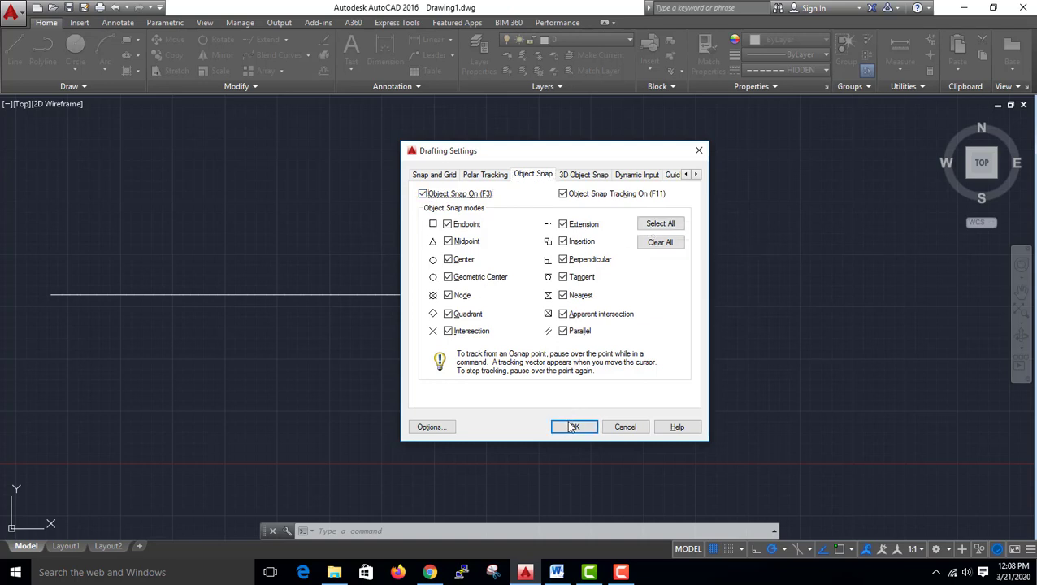
{"action": "left_click", "coordinate": [573, 426]}
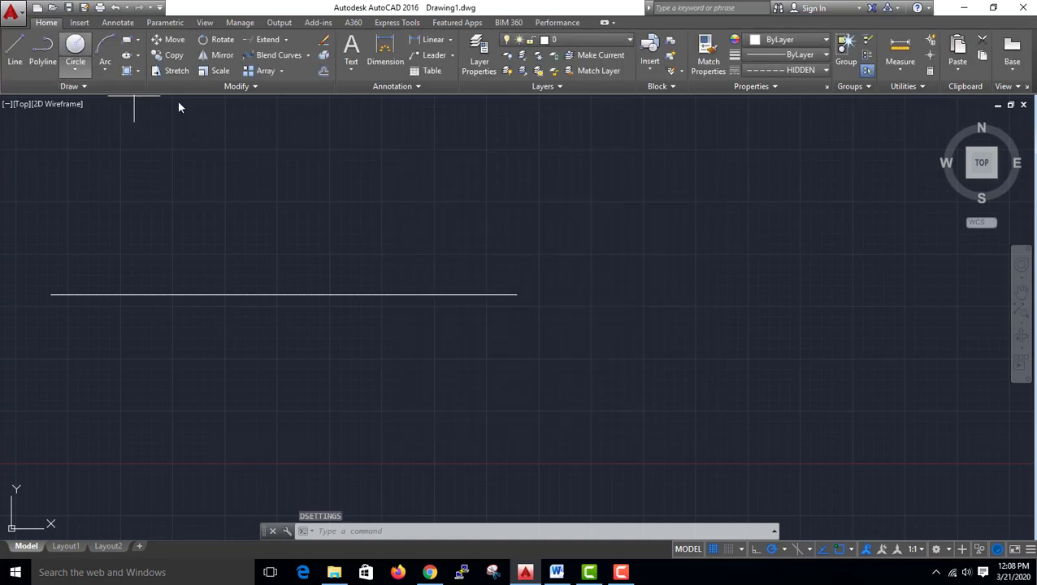
Step: Add a circle centred on the line's right endpoint, then cancel the next line command with Esc
{"action": "left_click", "coordinate": [517, 294]}
{"action": "left_click", "coordinate": [476, 203]}
{"action": "left_click", "coordinate": [14, 56]}
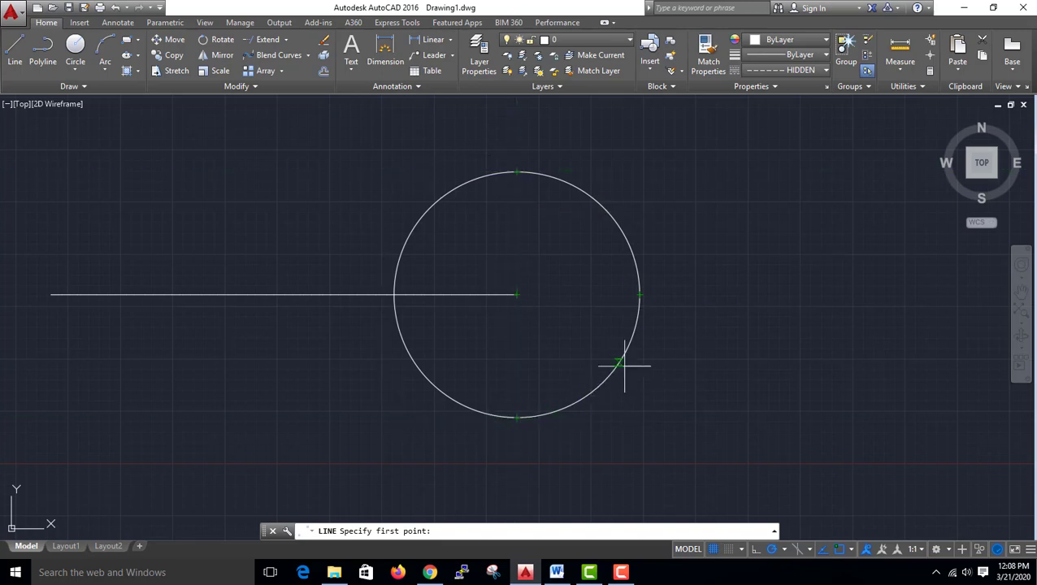
{"action": "key", "text": "Escape"}
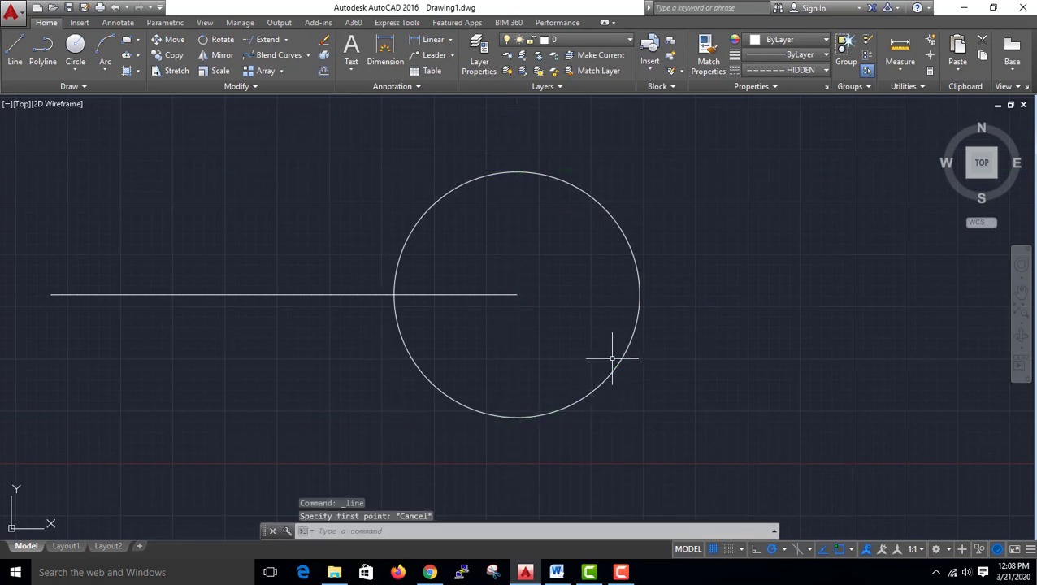
Step: Review the 3D Object Snap options in Drafting Settings, then close the dialog
{"action": "type", "text": "DS"}
{"action": "key", "text": "Return"}
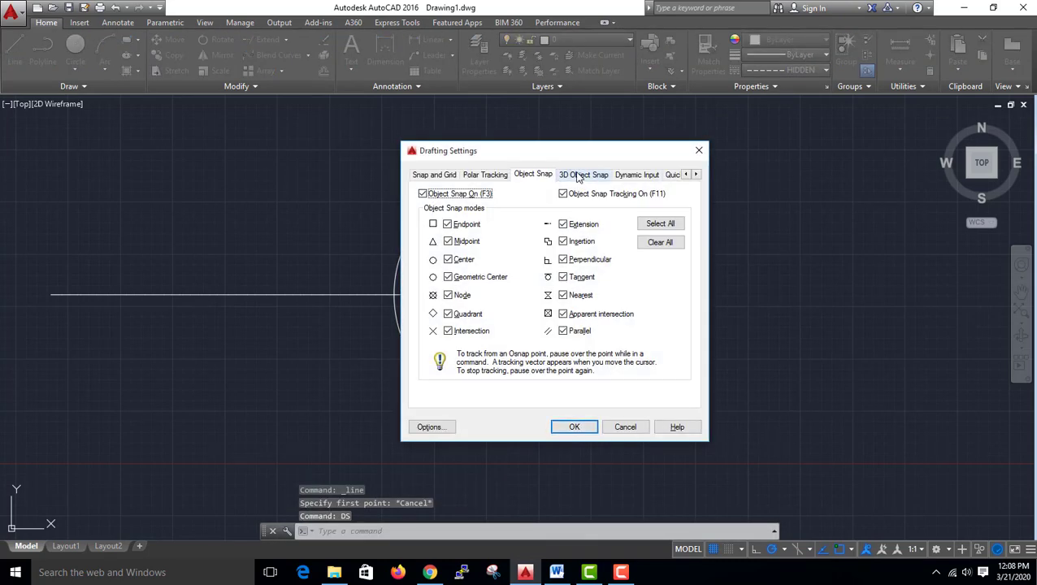
{"action": "left_click", "coordinate": [582, 176]}
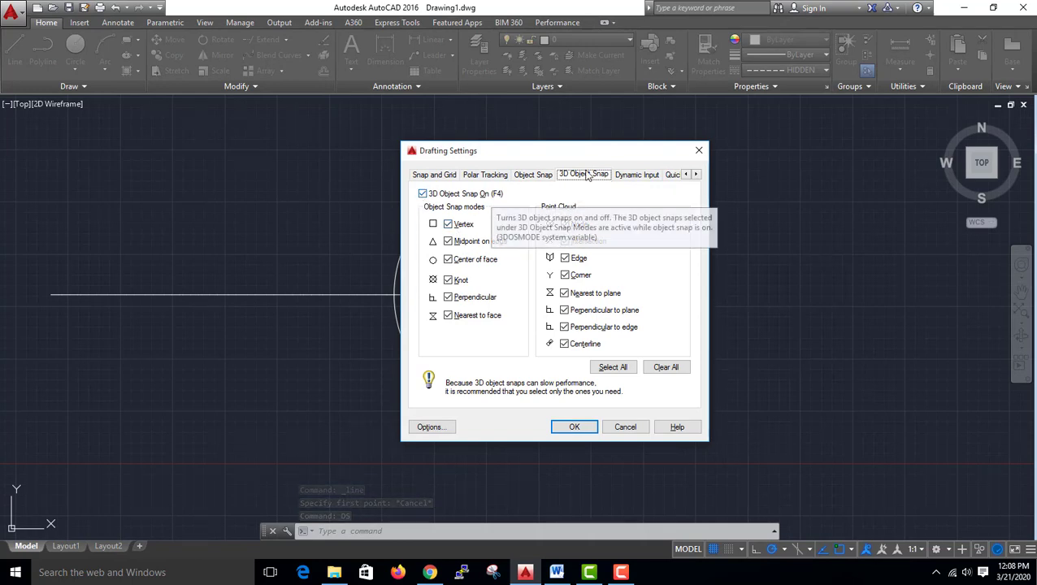
{"action": "left_click", "coordinate": [698, 150]}
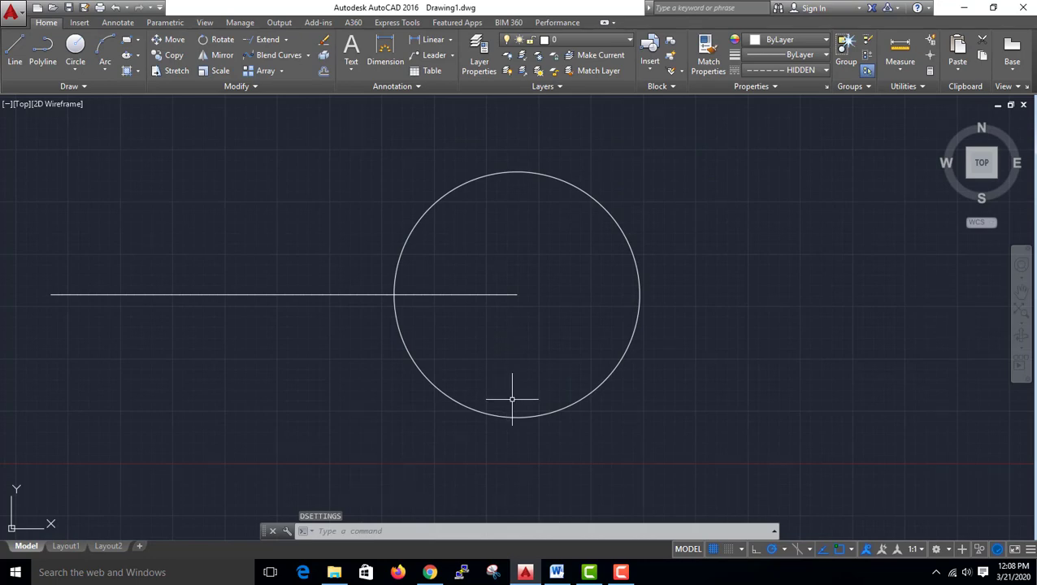
Step: Reopen Drafting Settings to review the Dynamic Input options, then close it
{"action": "type", "text": "ds"}
{"action": "key", "text": "Return"}
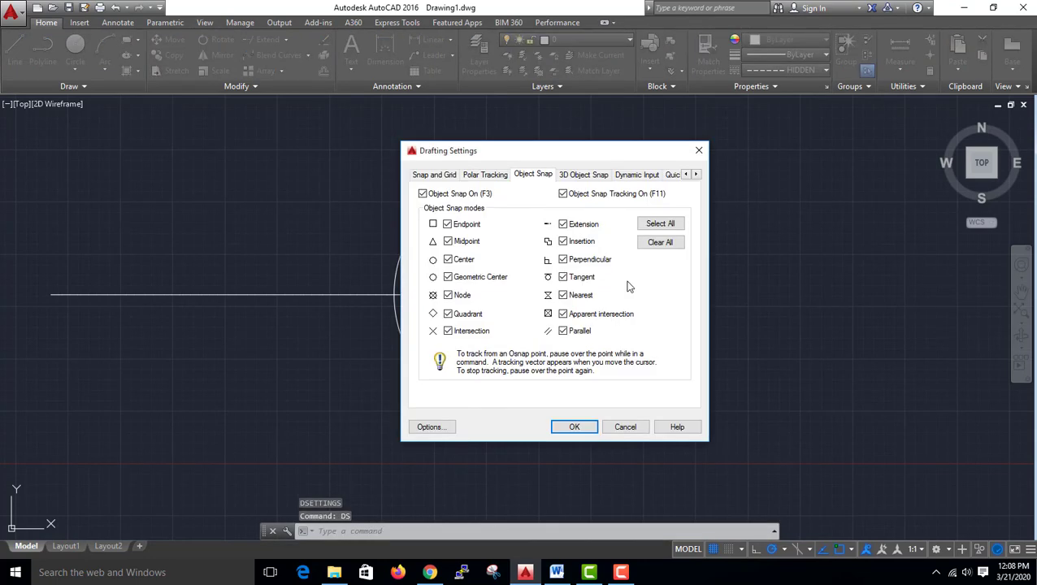
{"action": "left_click", "coordinate": [630, 177]}
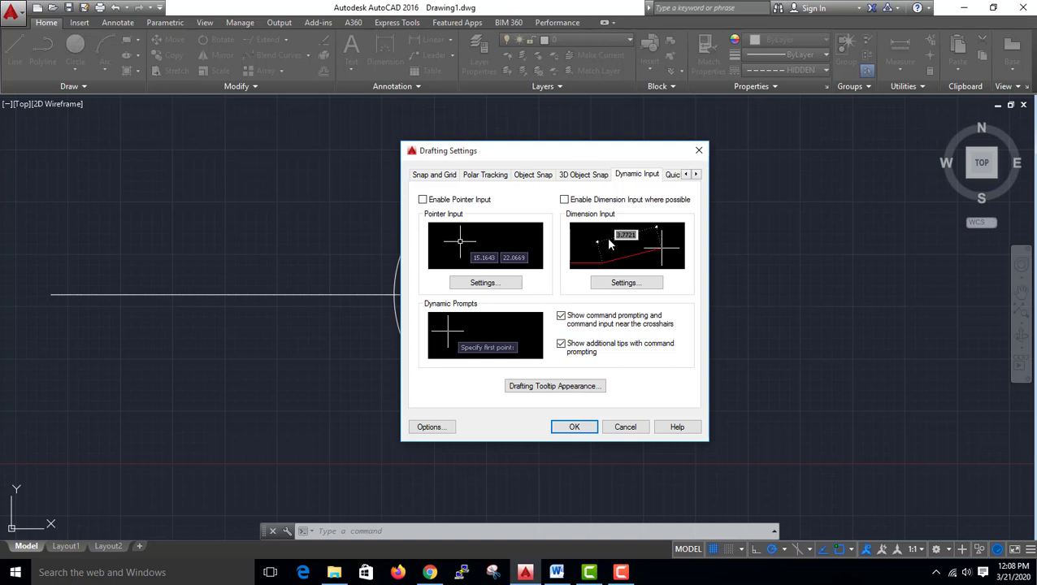
{"action": "left_click", "coordinate": [698, 150]}
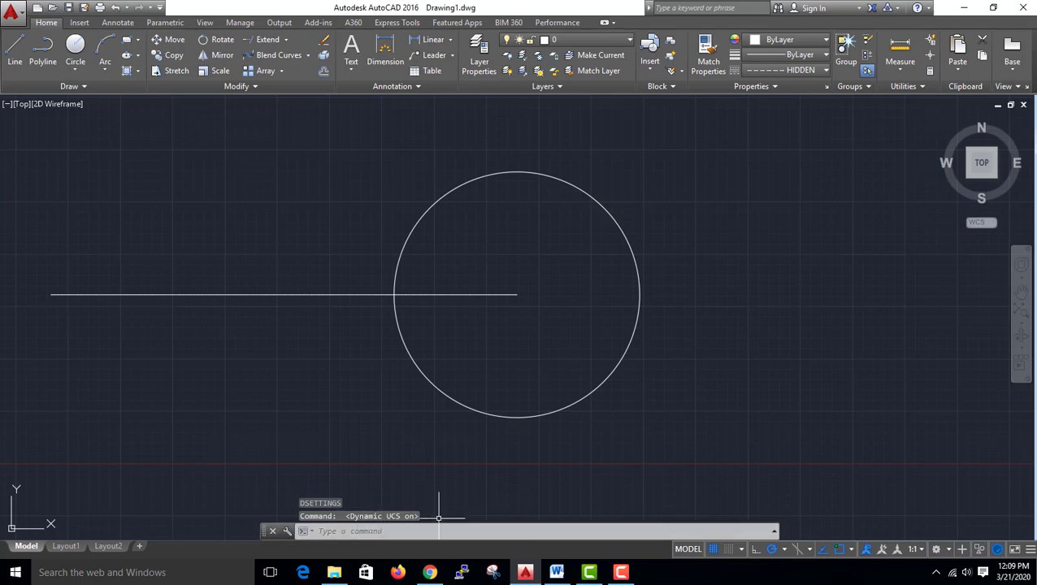
Step: Start a line at the existing line's right end and cancel it with Esc
{"action": "left_click", "coordinate": [15, 53]}
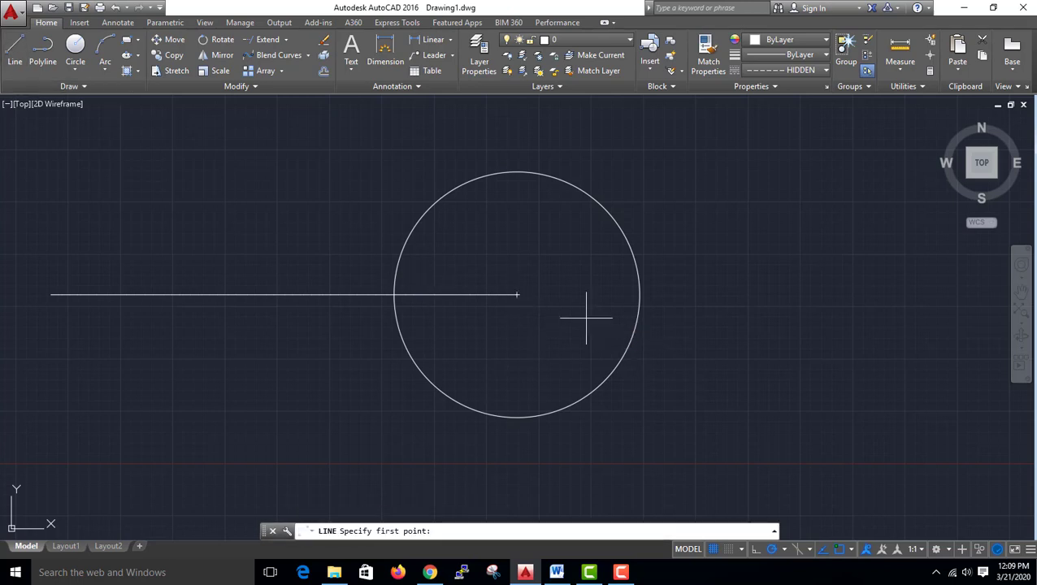
{"action": "left_click", "coordinate": [517, 294]}
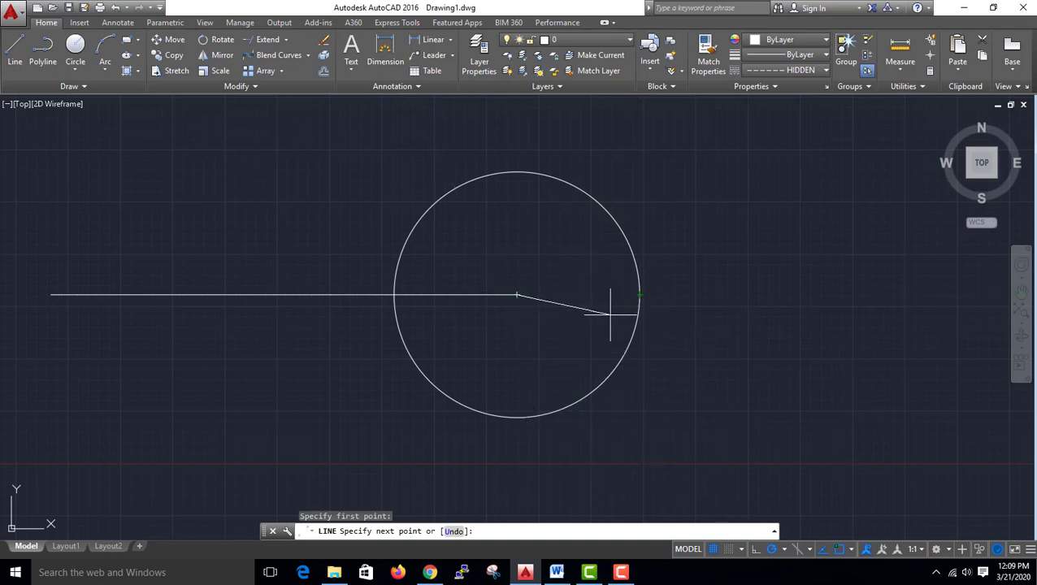
{"action": "key", "text": "Escape"}
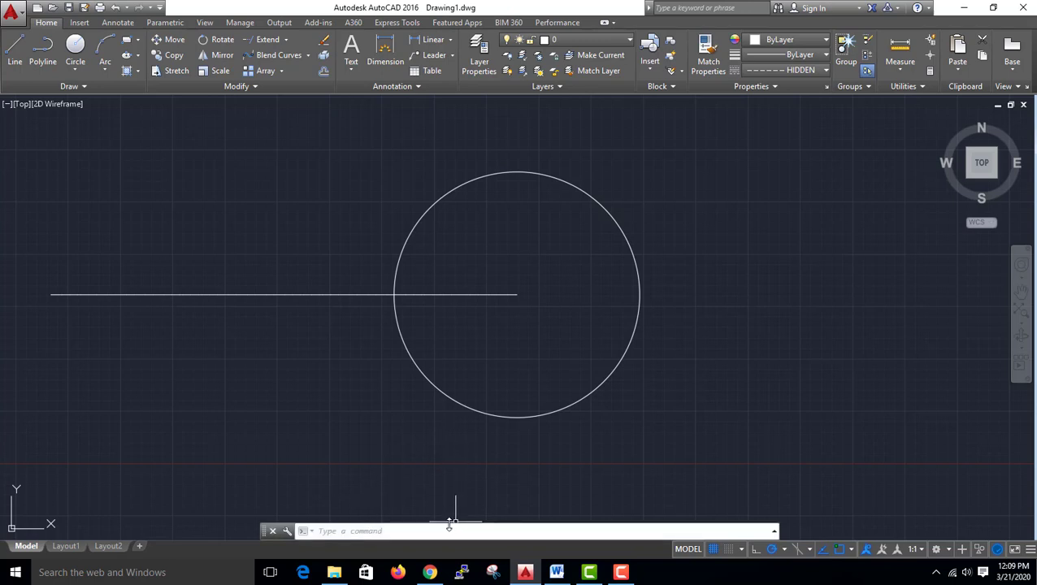
Step: Select the line and circle with a crossing window and erase them with Delete
{"action": "left_click", "coordinate": [662, 183]}
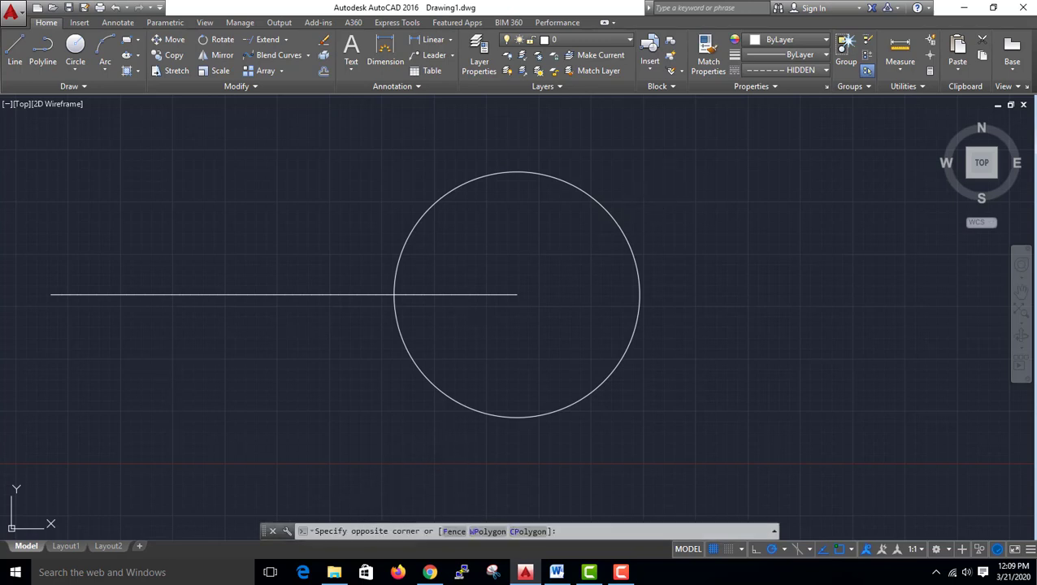
{"action": "left_click", "coordinate": [416, 378]}
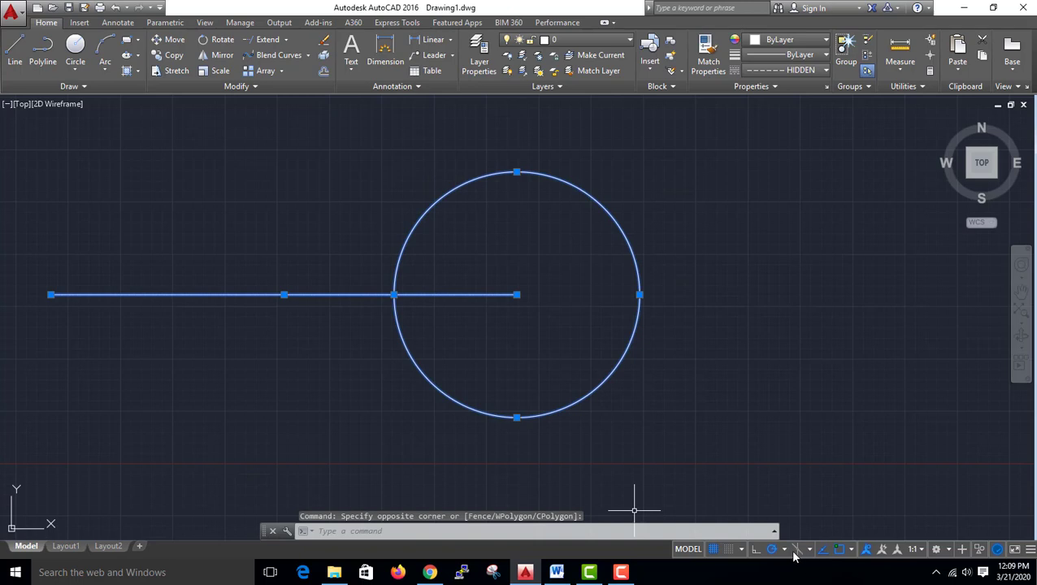
{"action": "key", "text": "Delete"}
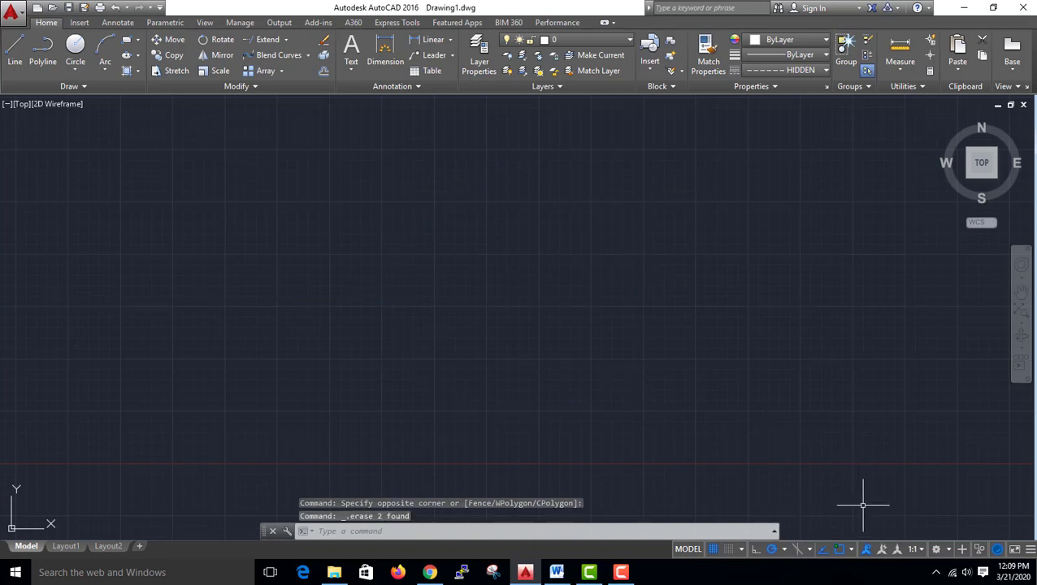
Step: Turn on Isometric Drafting and keep the isoplane set to Left
{"action": "left_click", "coordinate": [797, 550]}
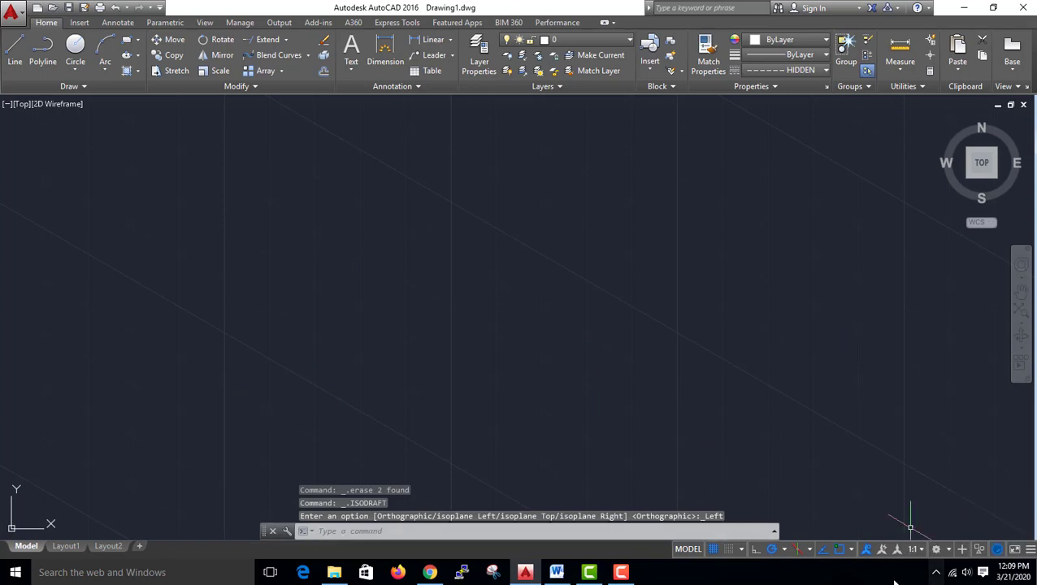
{"action": "left_click", "coordinate": [808, 552]}
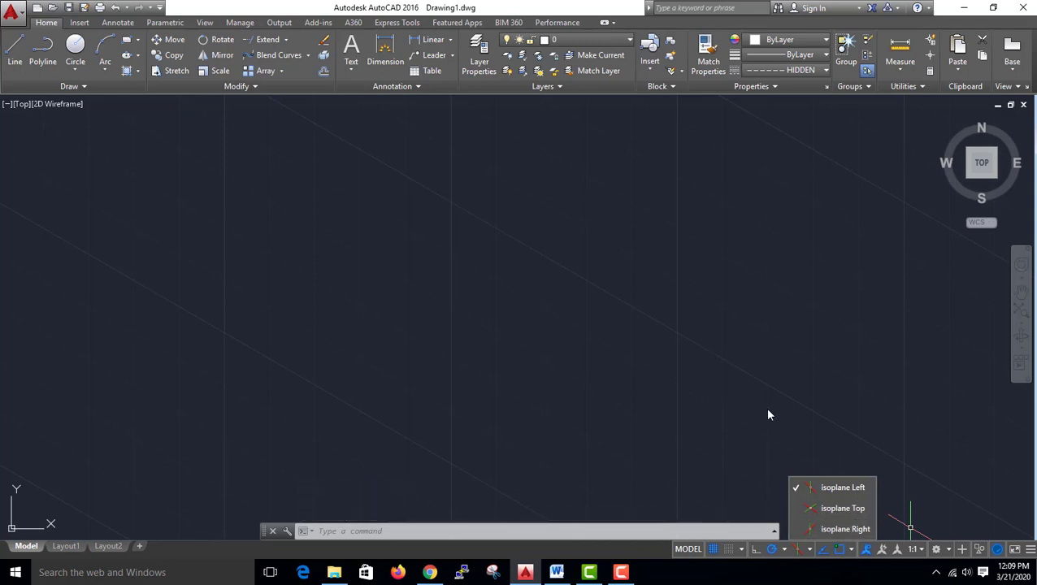
{"action": "left_click", "coordinate": [119, 250]}
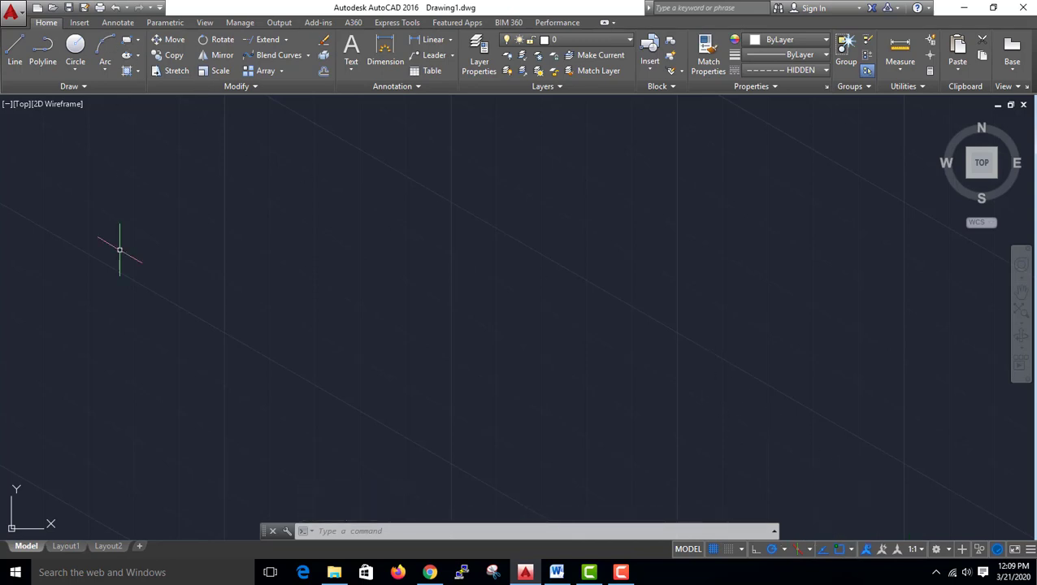
Step: Draw the box's parallelogram top face, then its front-left edge down and bottom edge right
{"action": "left_click", "coordinate": [25, 46]}
{"action": "left_click", "coordinate": [182, 303]}
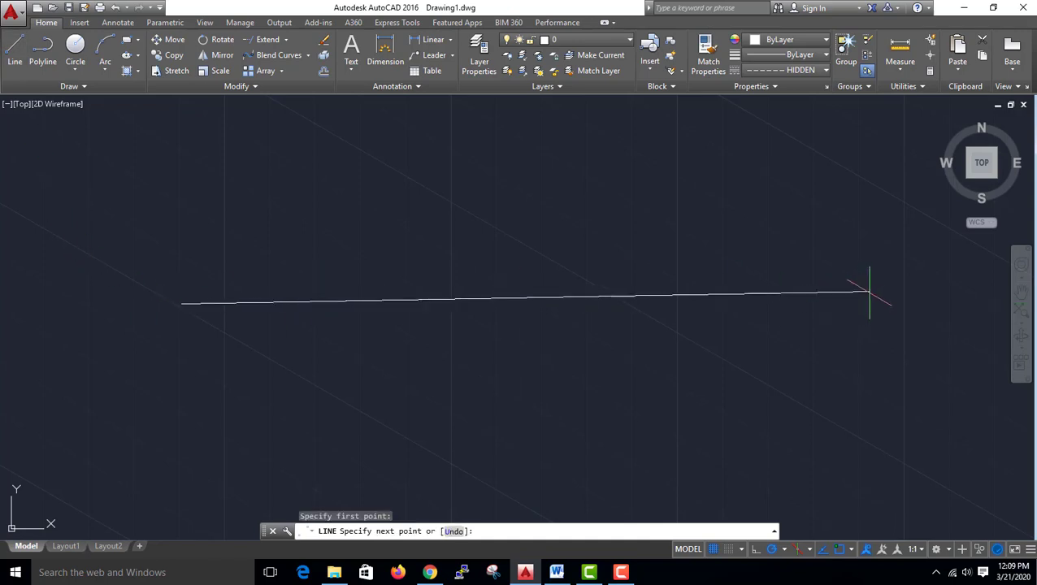
{"action": "left_click", "coordinate": [824, 303]}
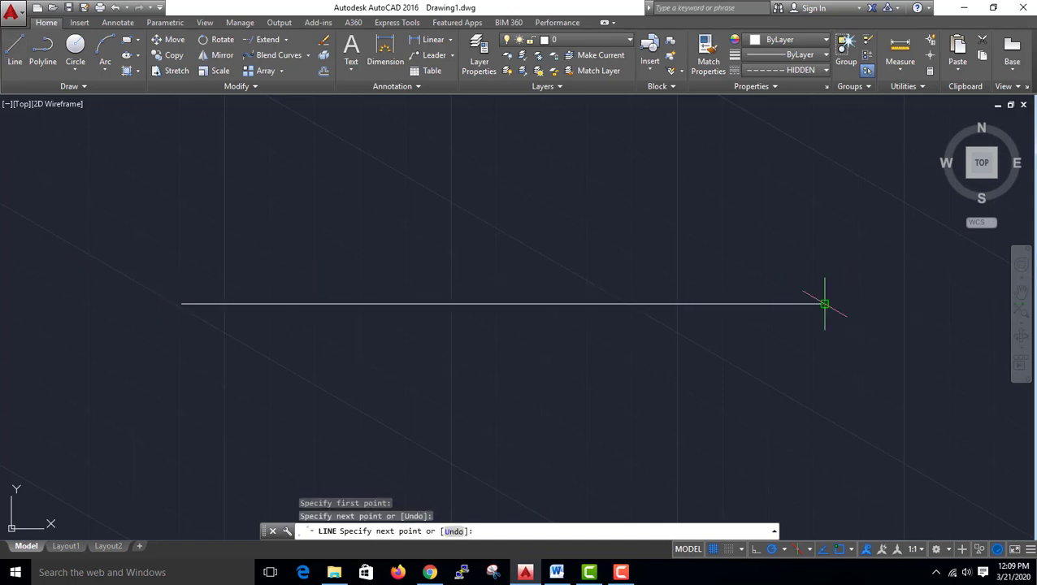
{"action": "left_click", "coordinate": [889, 189]}
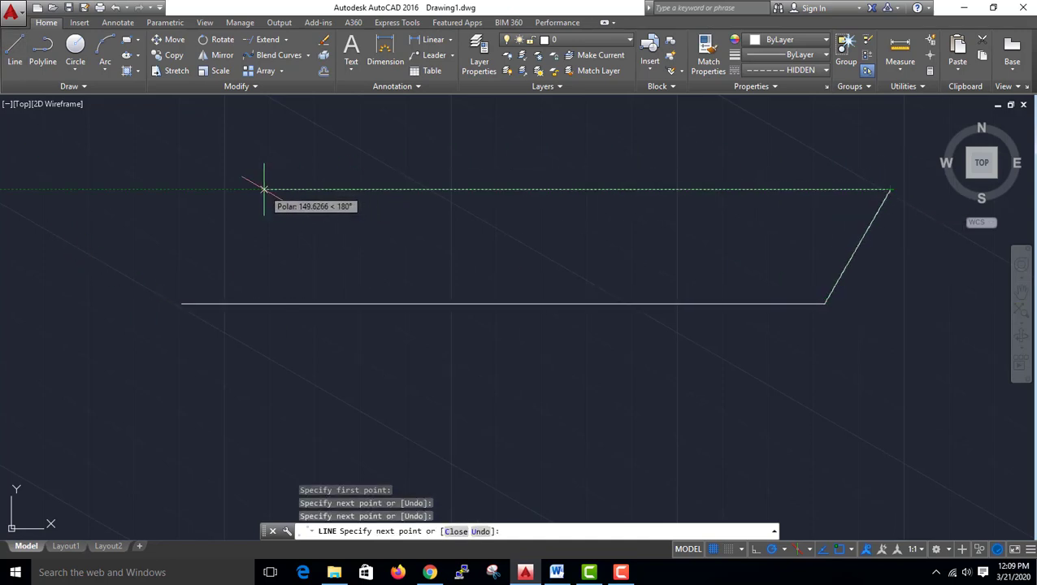
{"action": "left_click", "coordinate": [263, 189]}
{"action": "left_click", "coordinate": [182, 303]}
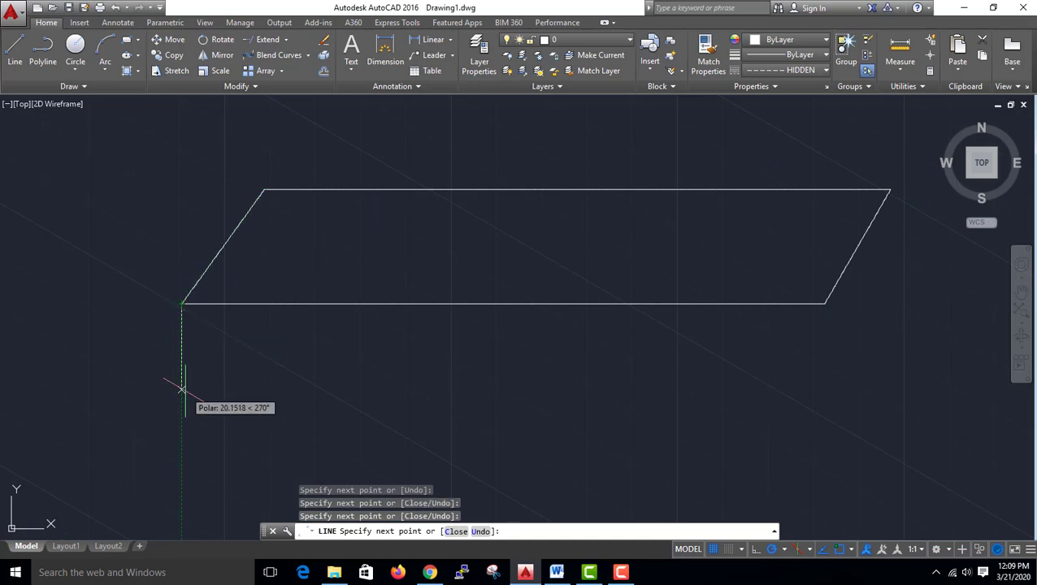
{"action": "left_click", "coordinate": [181, 443]}
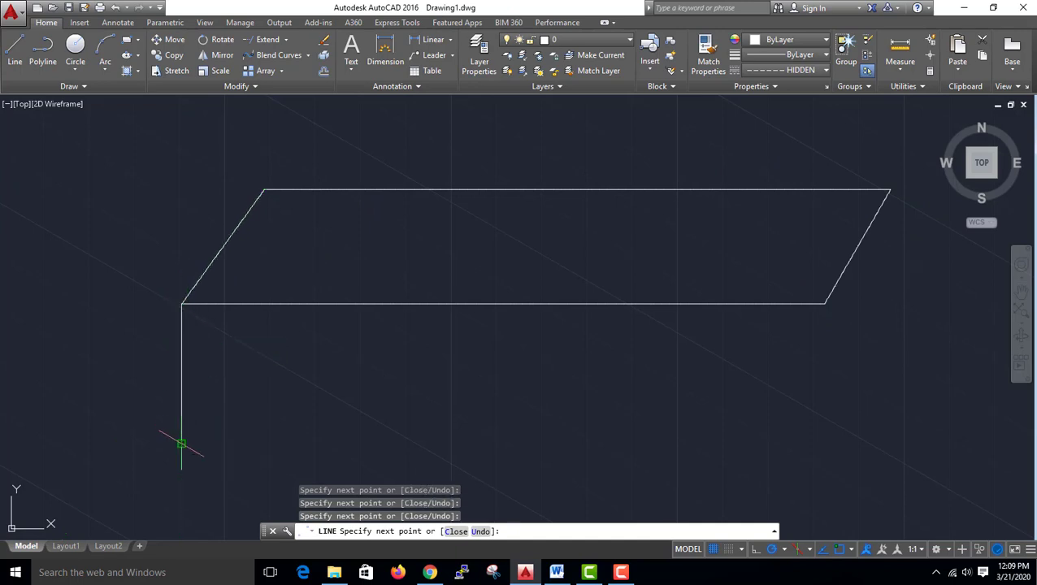
{"action": "left_click", "coordinate": [810, 443]}
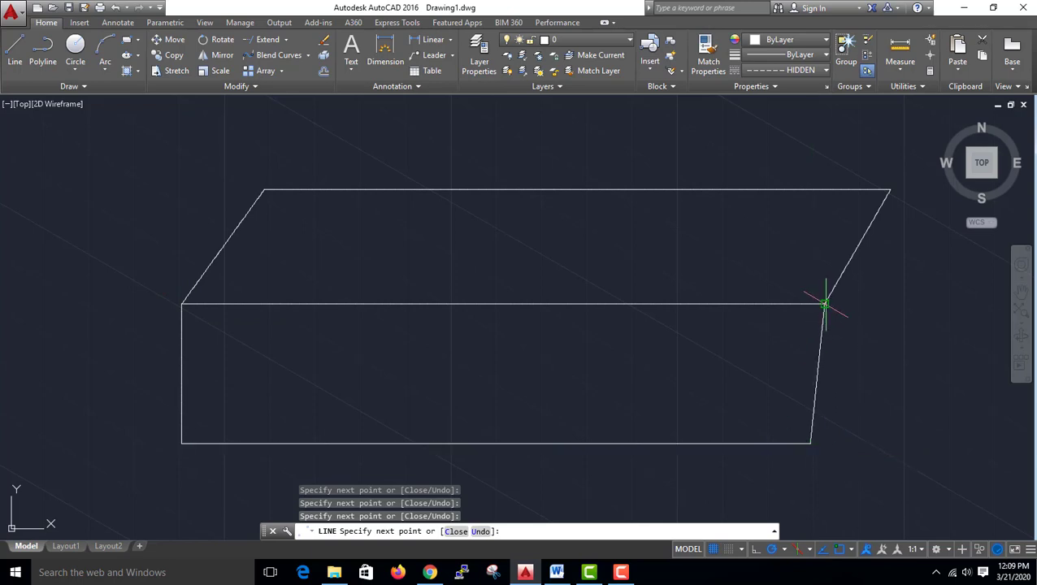